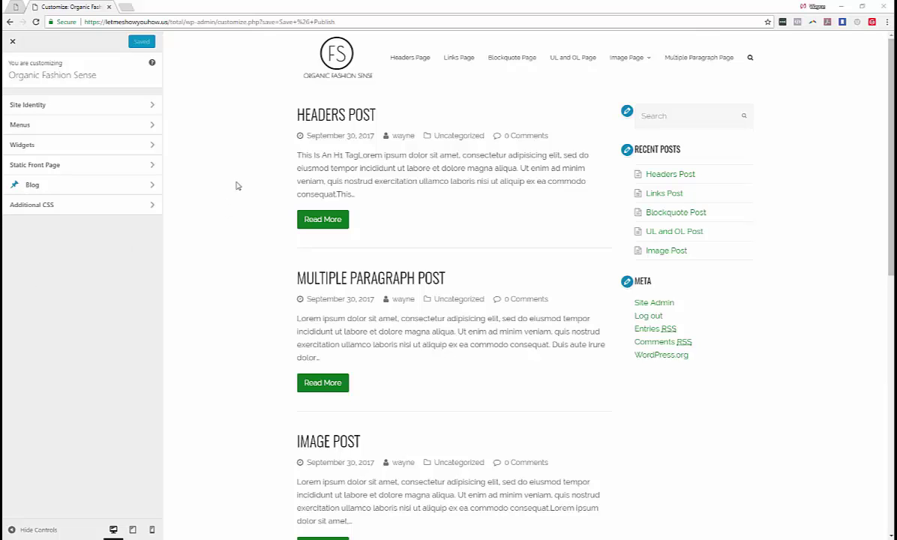
# Step: Open the Blog Archives & Entries settings and set the layout to Left Sidebar
pyautogui.click(142, 186)
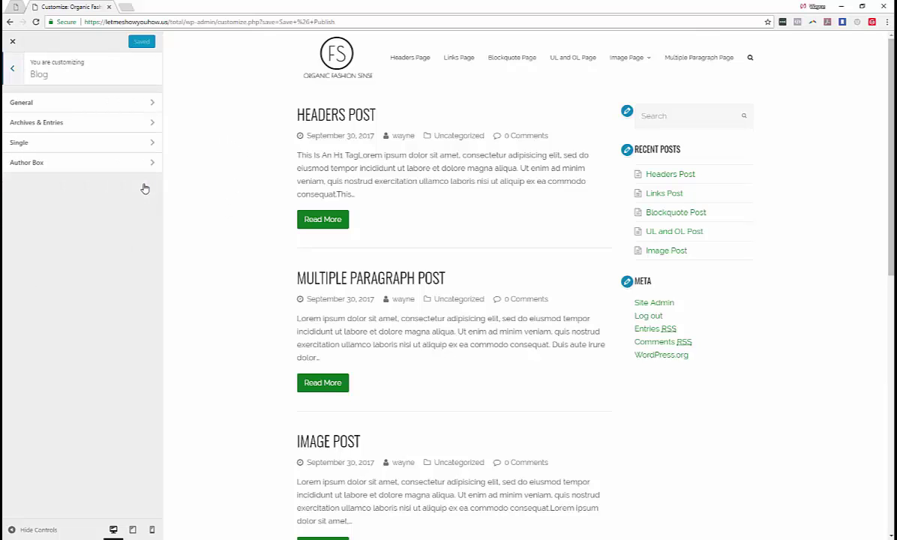
pyautogui.click(107, 128)
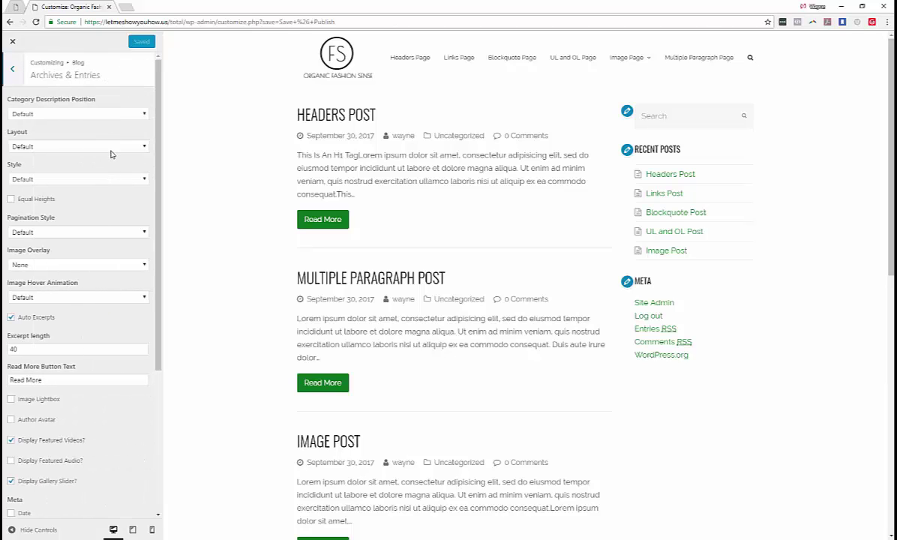
pyautogui.scroll(-1, 109, 142)
pyautogui.scroll(1, 113, 131)
pyautogui.click(101, 147)
pyautogui.click(65, 177)
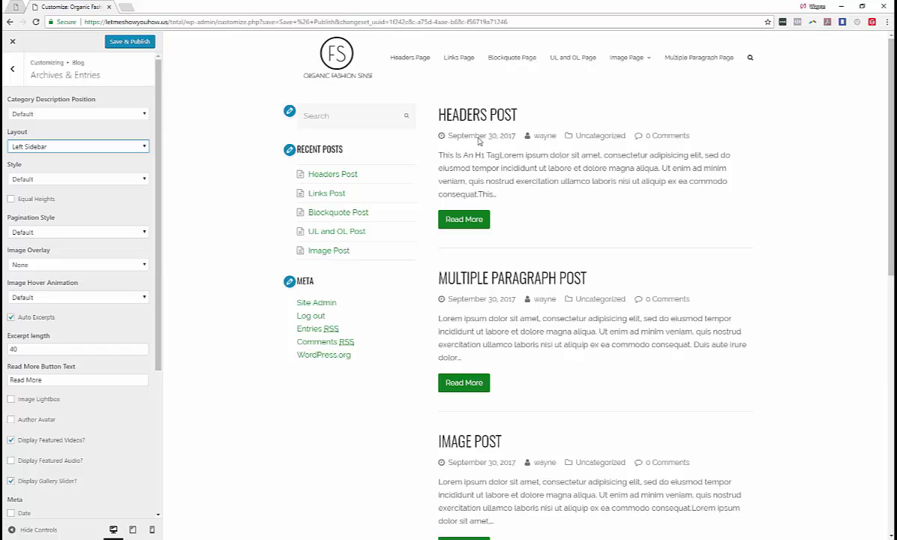
# Step: Open the Headers Post's Uncategorized archive in a new tab, check its sidebar layout, and return to the customizer
pyautogui.rightClick(595, 136)
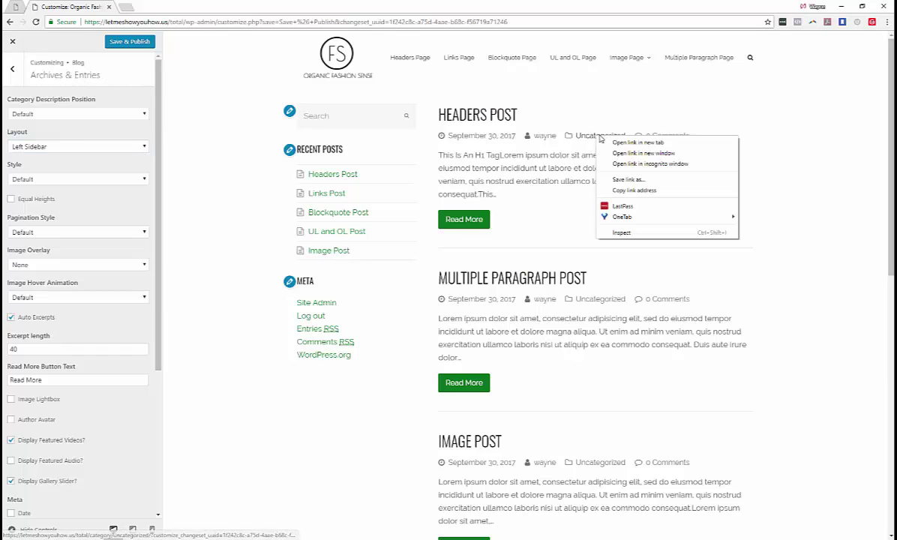
pyautogui.click(669, 193)
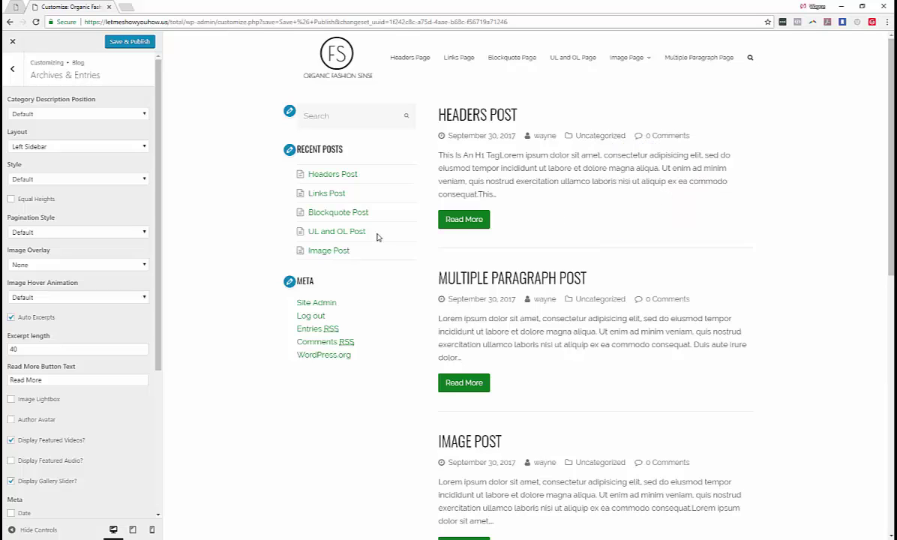
pyautogui.rightClick(604, 137)
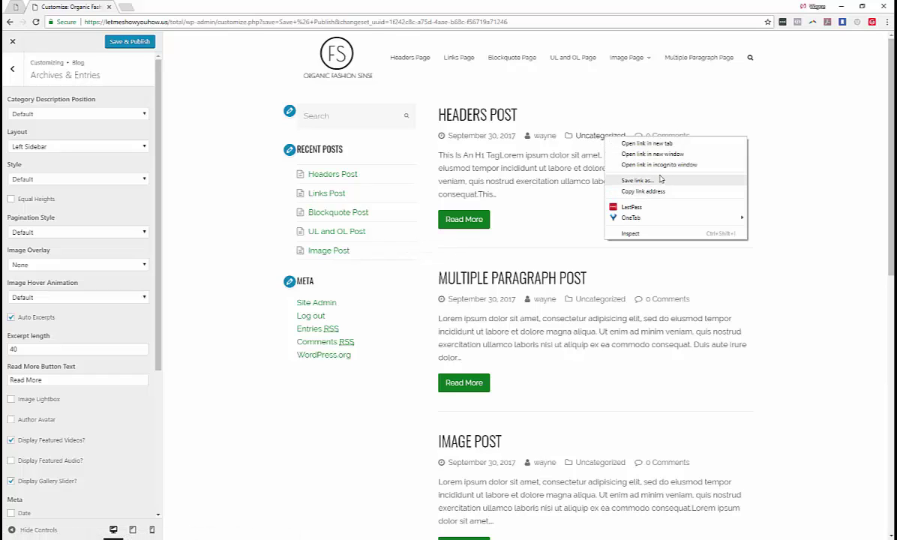
pyautogui.click(647, 143)
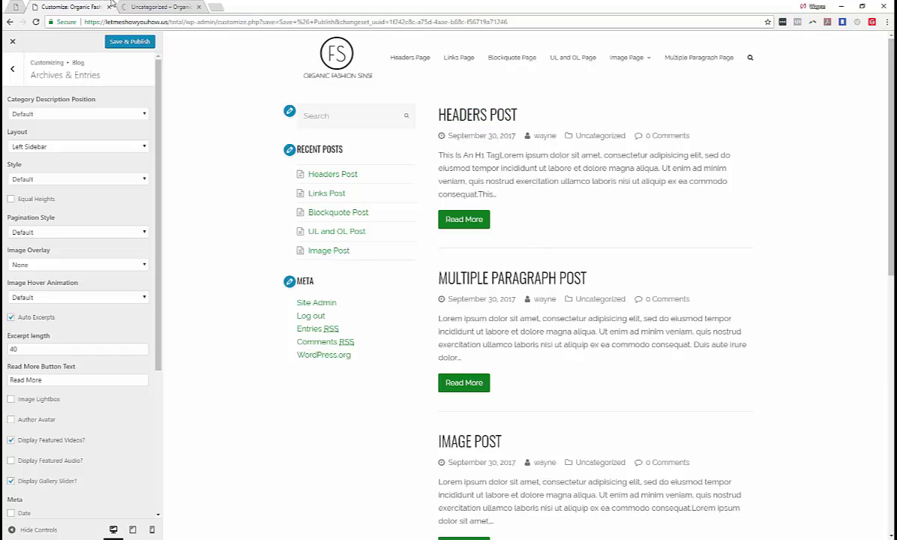
pyautogui.click(154, 7)
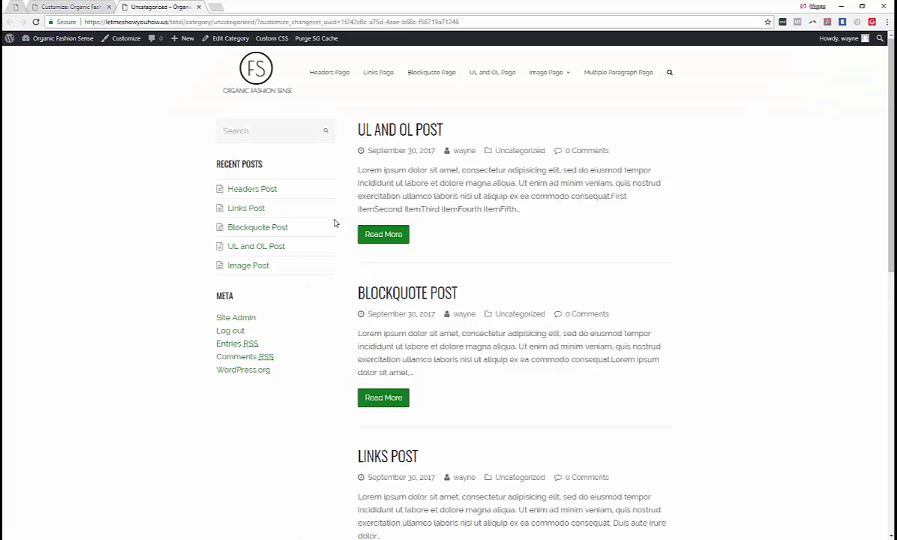
pyautogui.scroll(-1, 247, 143)
pyautogui.click(75, 8)
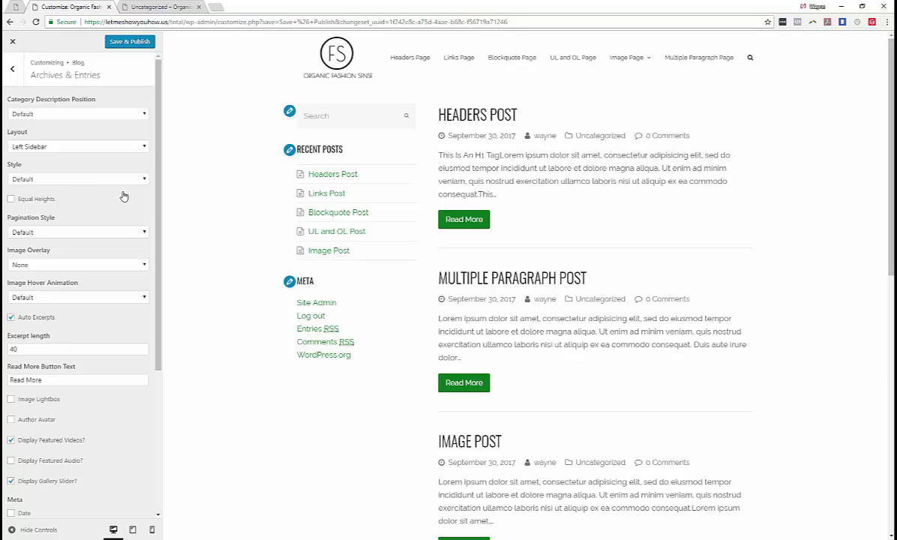
# Step: Set the archive entry style to Grid and the layout to No Sidebar
pyautogui.click(142, 180)
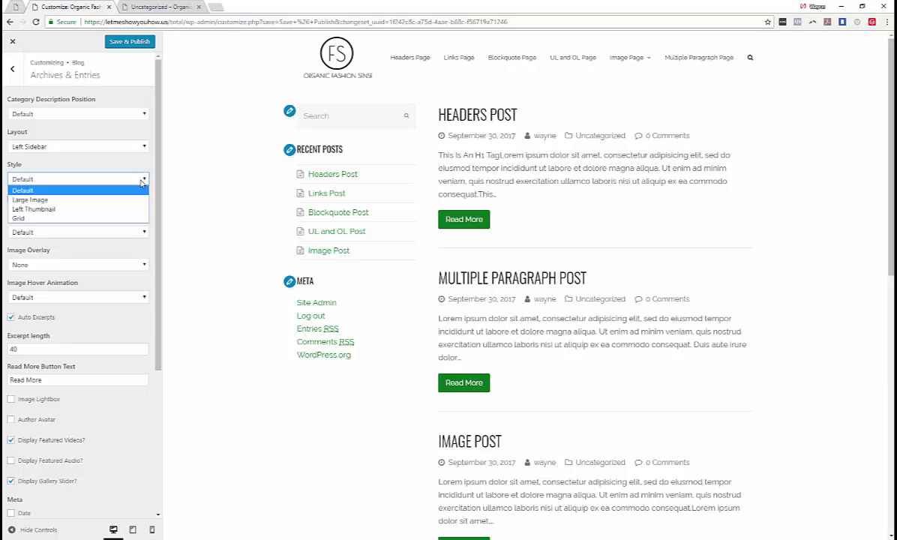
pyautogui.click(37, 217)
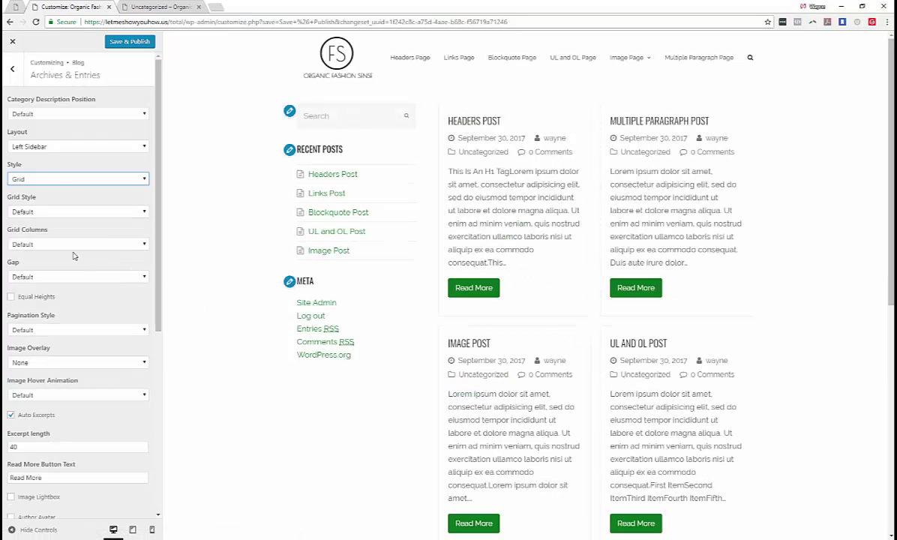
pyautogui.click(99, 146)
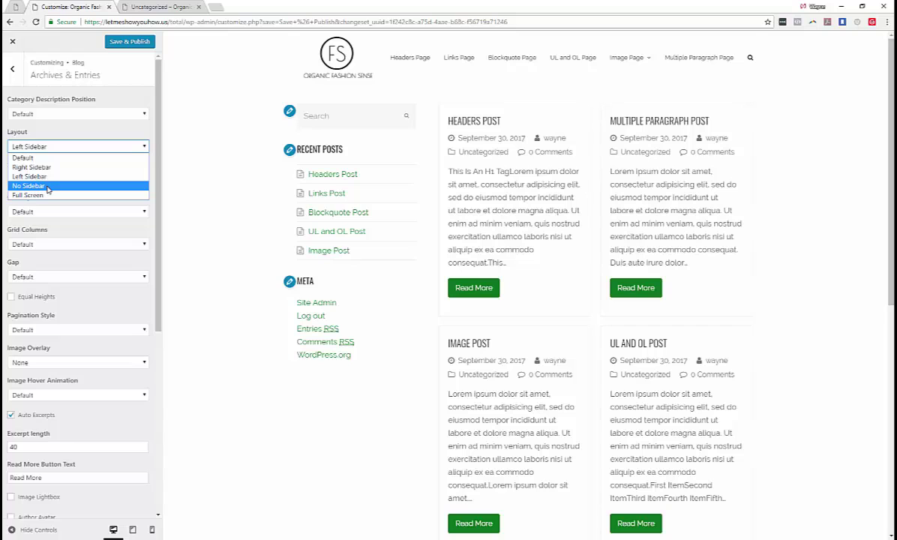
pyautogui.click(47, 186)
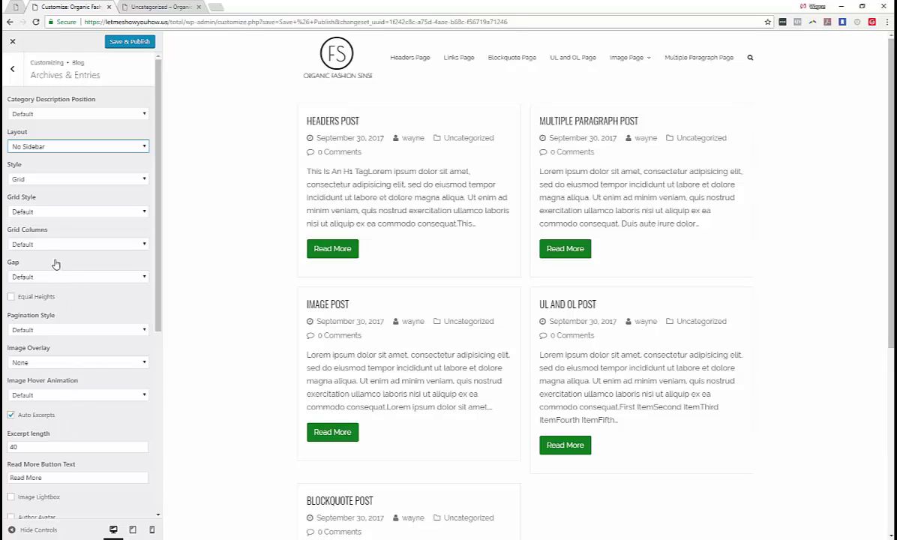
# Step: Set the grid to 3 columns and the excerpt length to 25
pyautogui.click(80, 243)
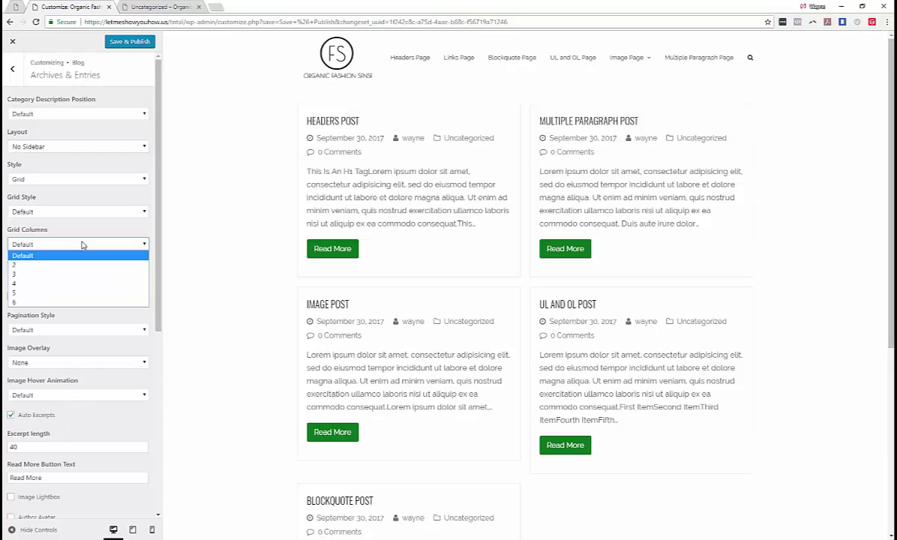
pyautogui.click(25, 275)
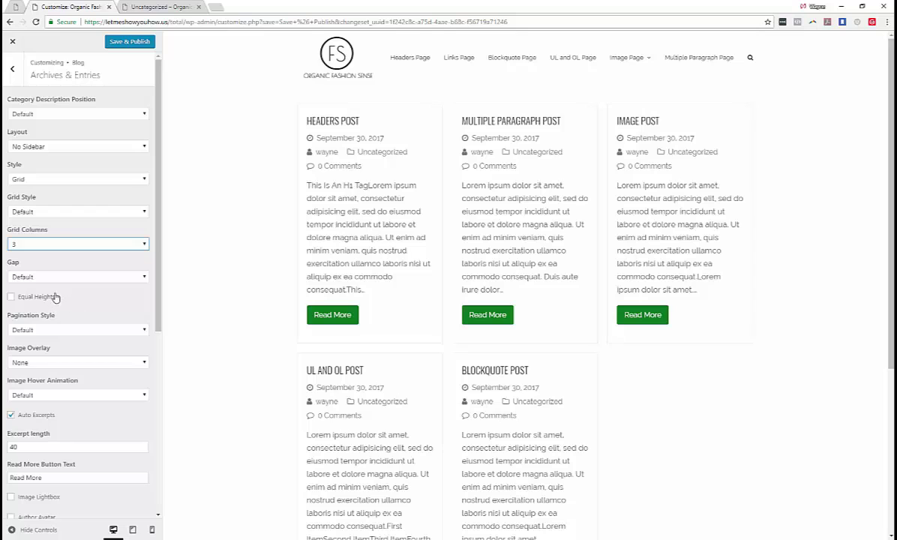
pyautogui.scroll(-1, 64, 362)
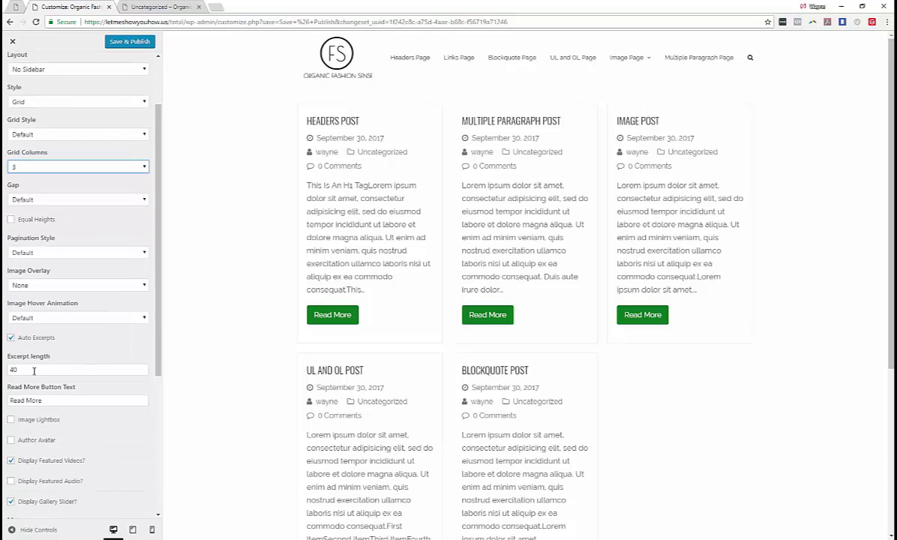
pyautogui.doubleClick(34, 371)
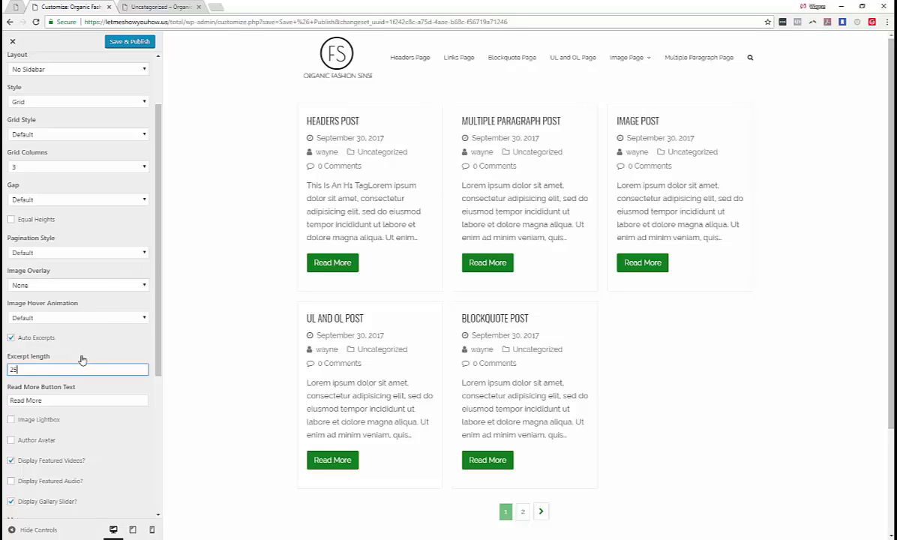
# Step: Enable equal heights for the grid entries and publish the archive settings
pyautogui.click(11, 220)
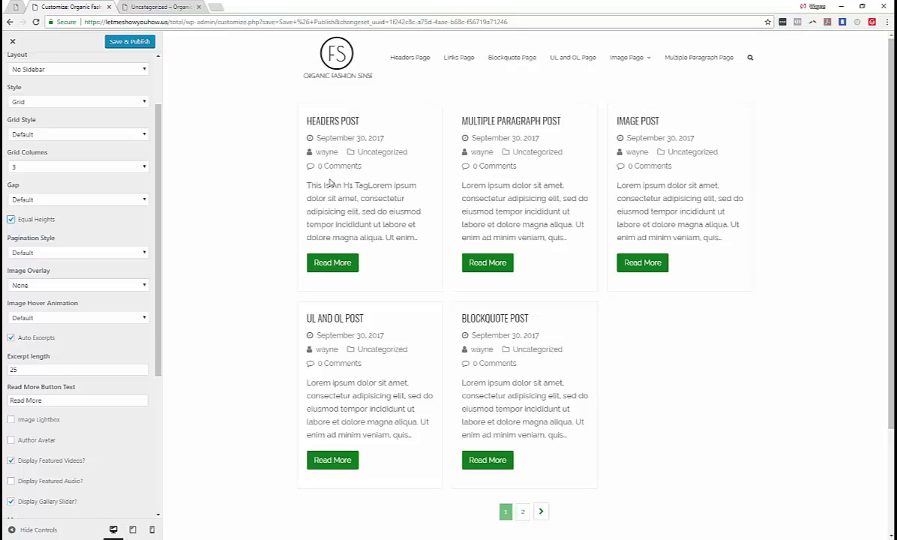
pyautogui.click(129, 42)
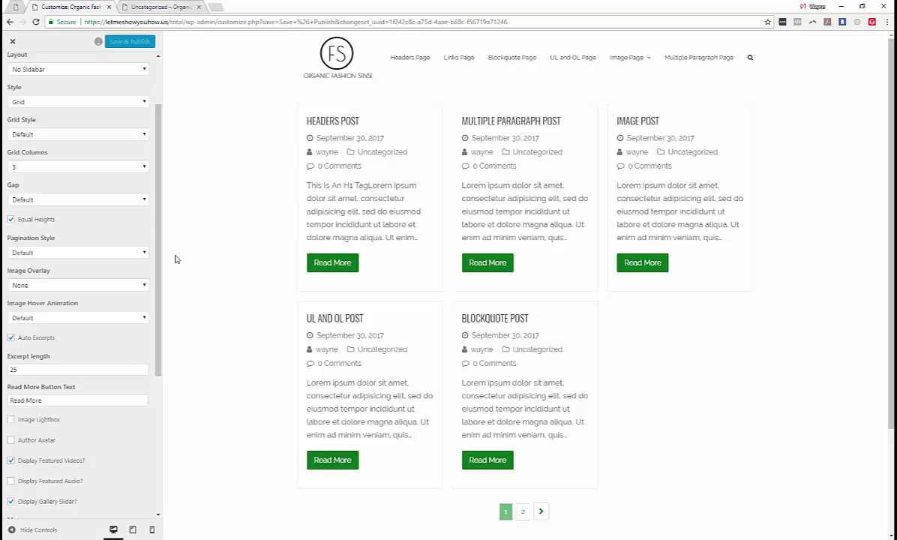
# Step: Reload the Uncategorized archive page to check the published grid layout, and return to the customizer
pyautogui.scroll(2, 585, 308)
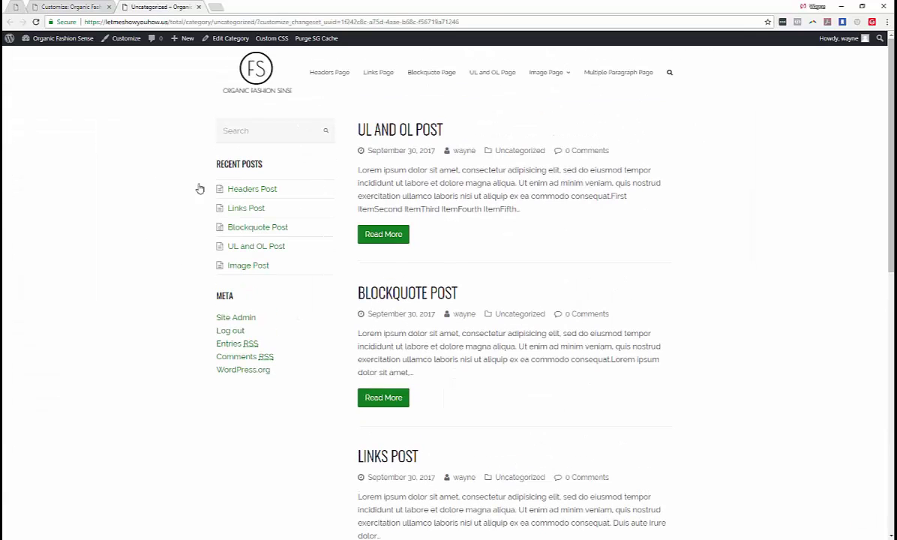
pyautogui.rightClick(101, 169)
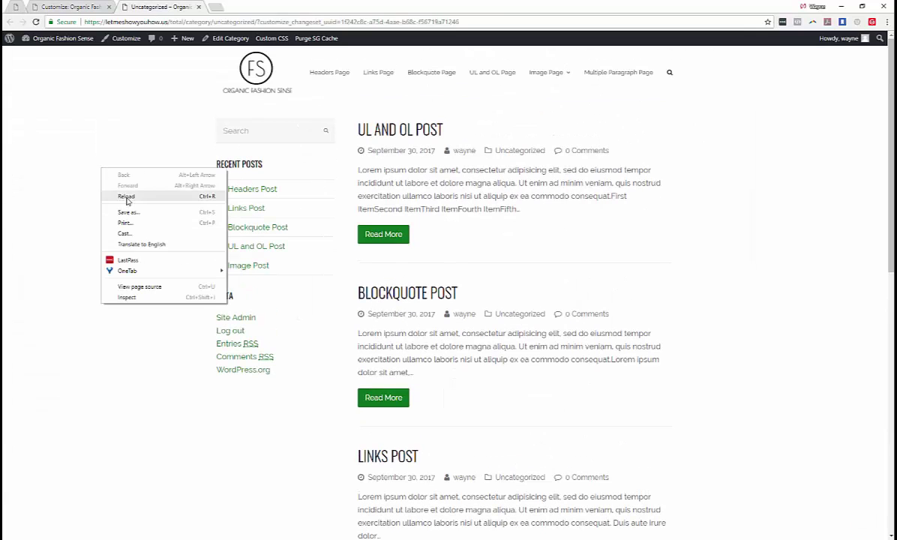
pyautogui.click(126, 197)
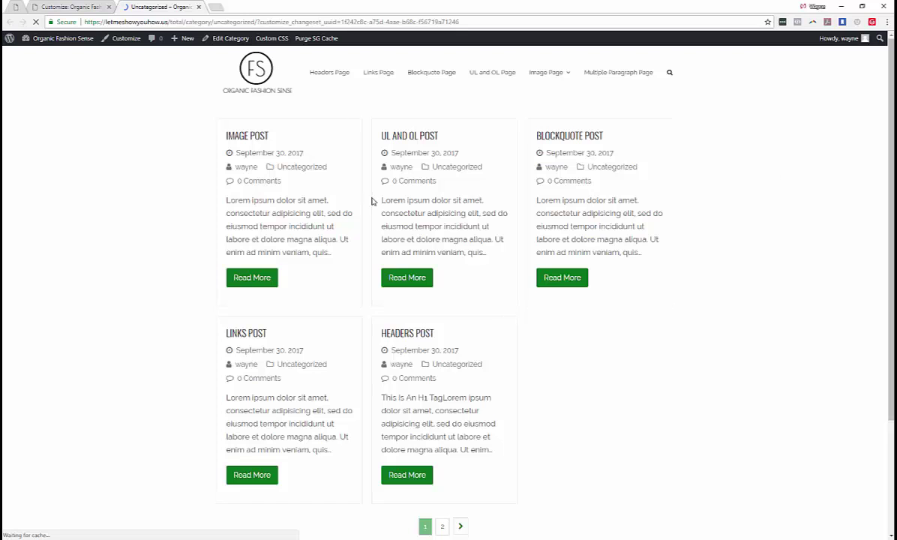
pyautogui.click(53, 7)
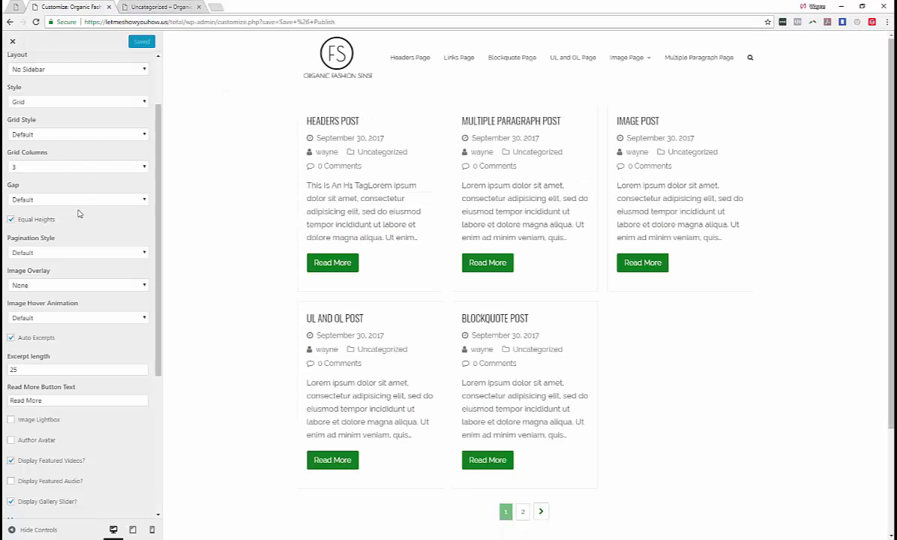
# Step: Change the Read More button text to "Read Full Article"
pyautogui.scroll(-2, 112, 279)
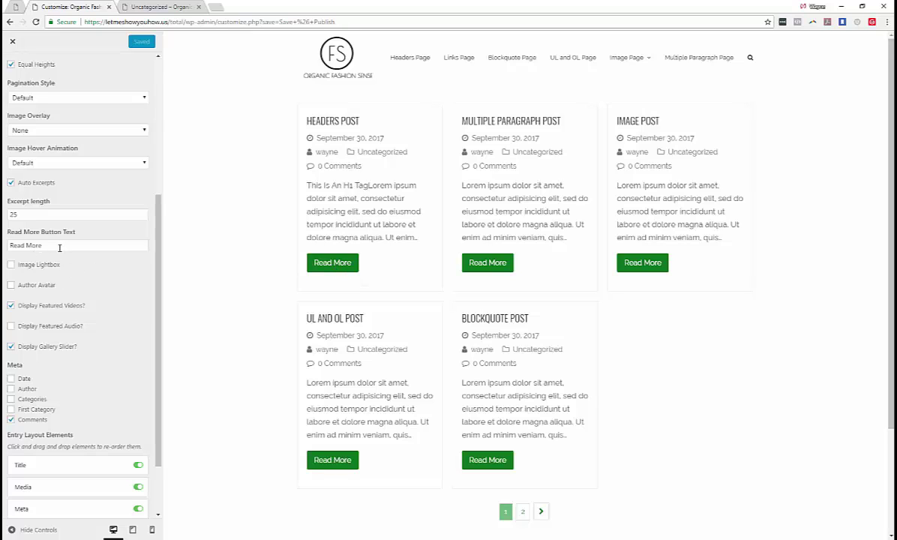
pyautogui.tripleClick(24, 247)
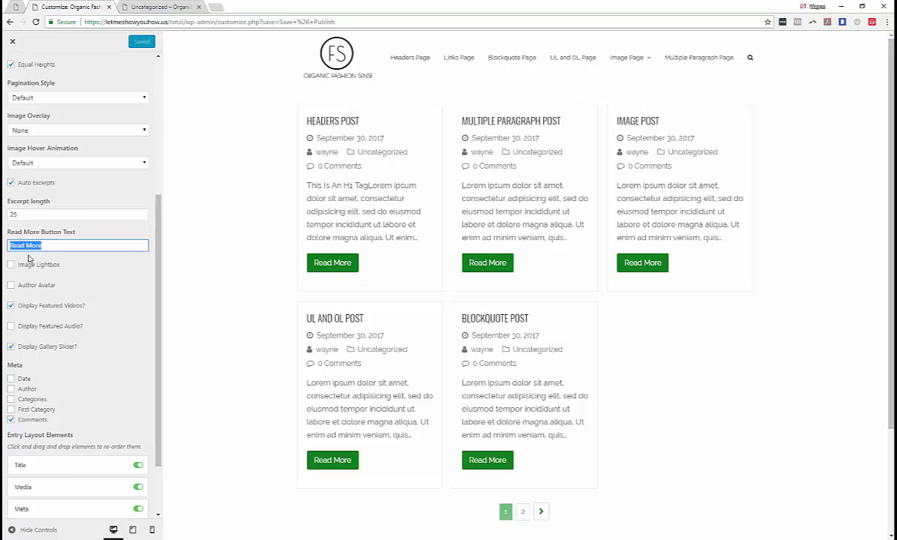
pyautogui.write('Rea')
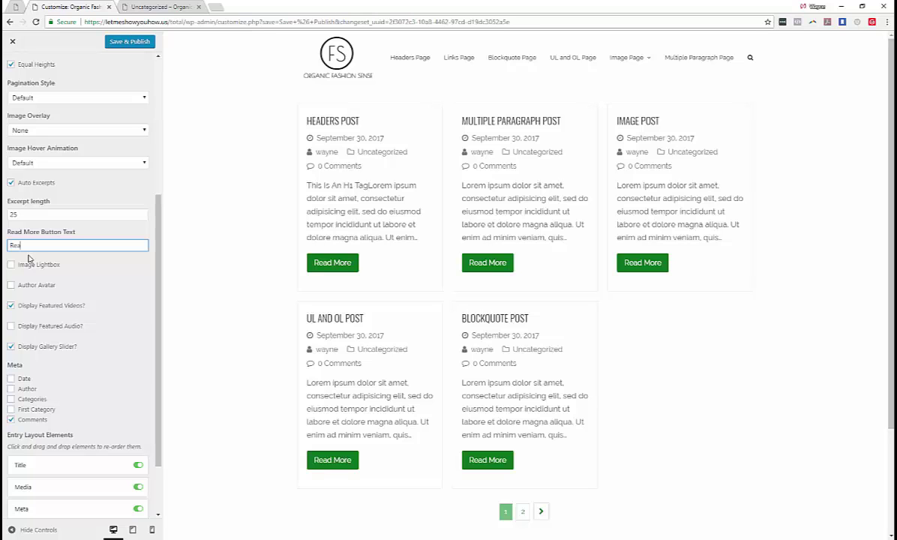
pyautogui.write('d Full')
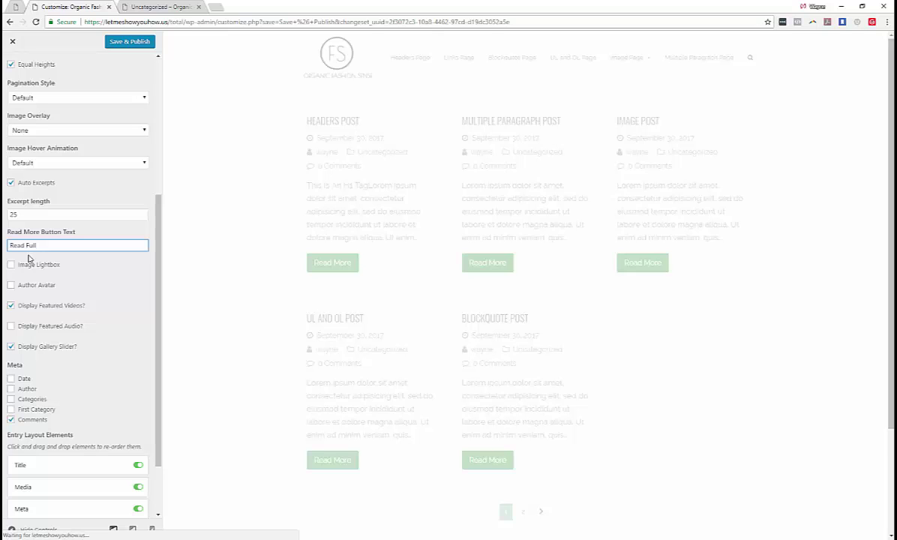
pyautogui.write('Article')
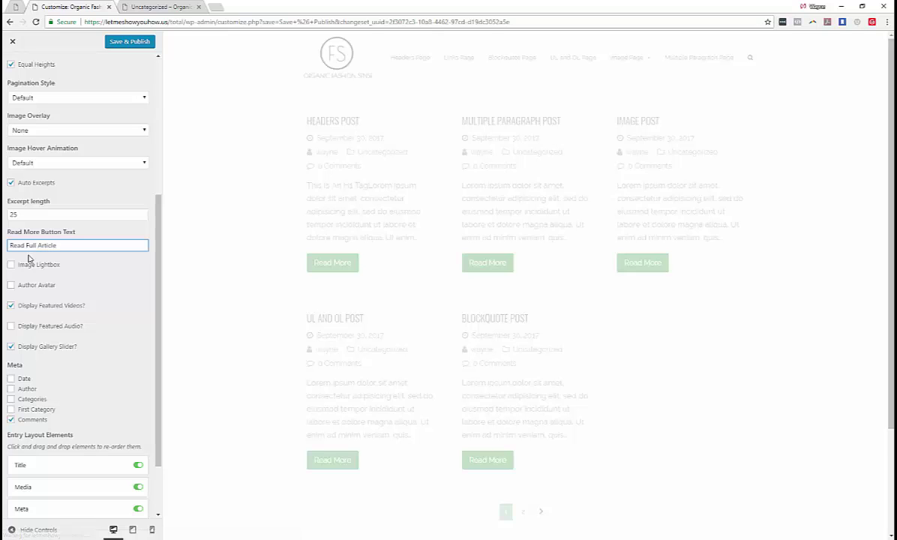
# Step: Disable the display of featured videos and the gallery slider for archive entries
pyautogui.click(73, 307)
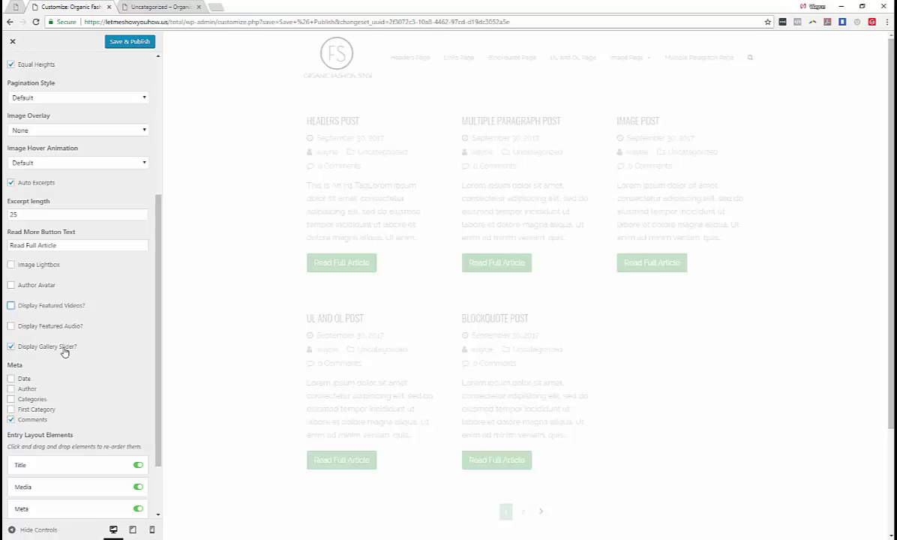
pyautogui.click(66, 348)
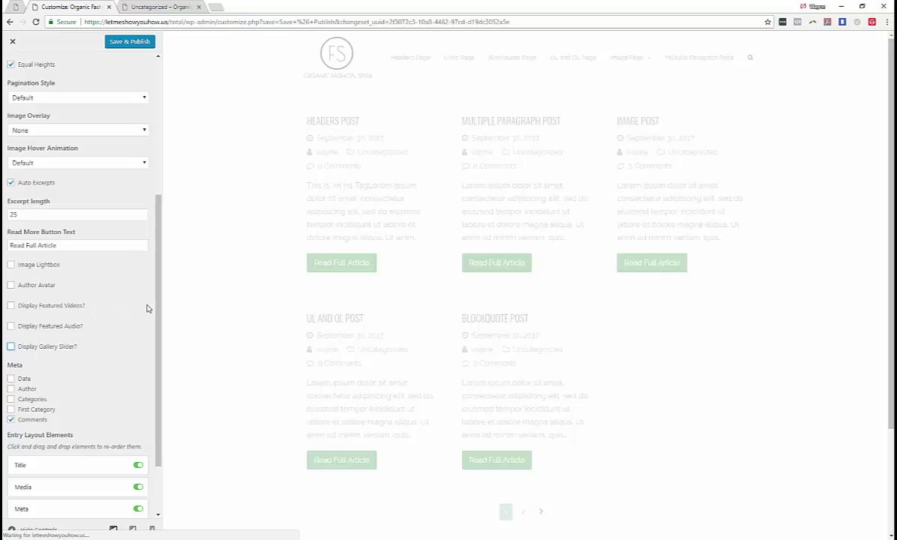
# Step: Turn off the Media entry layout element and reorder it below Read More
pyautogui.scroll(-2, 151, 316)
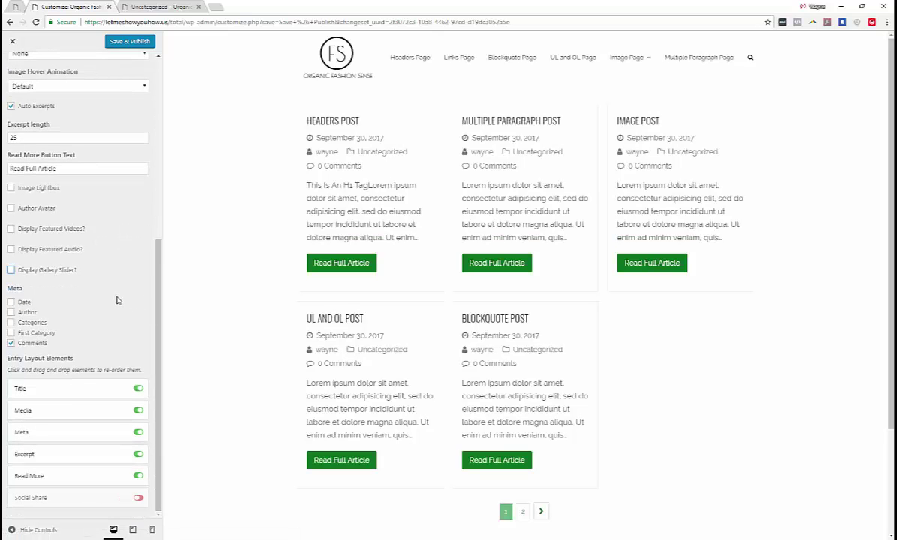
pyautogui.click(135, 386)
pyautogui.click(137, 411)
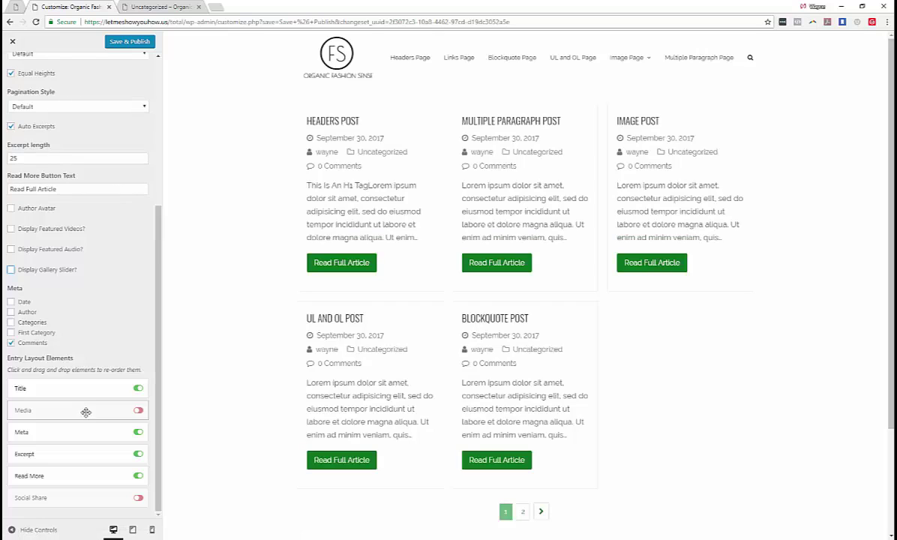
pyautogui.moveTo(86, 411); pyautogui.dragTo(94, 493)
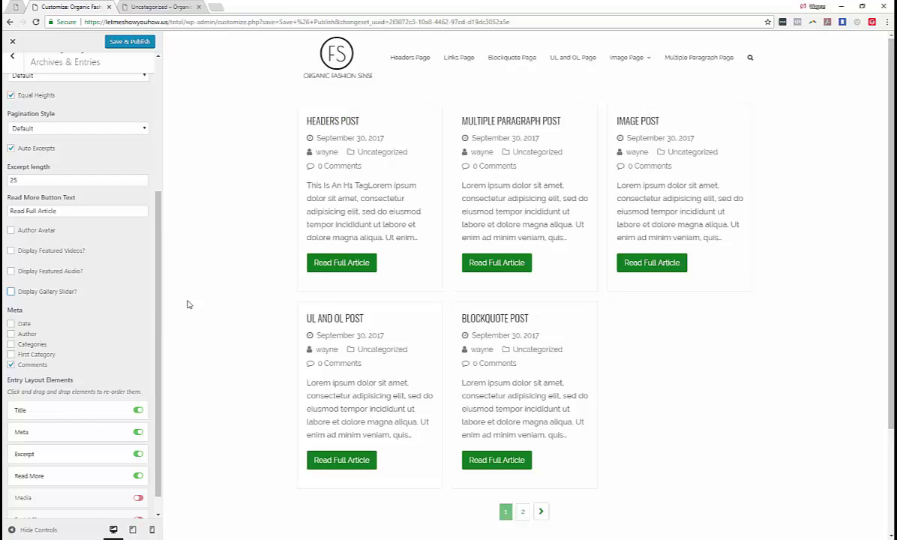
# Step: Turn off the Meta entry layout element and publish the changes
pyautogui.click(136, 433)
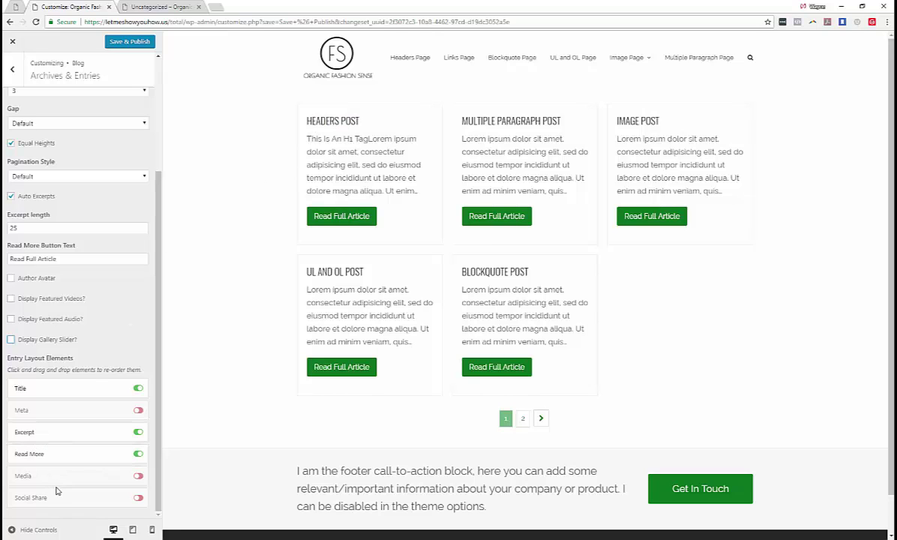
pyautogui.scroll(3, 92, 163)
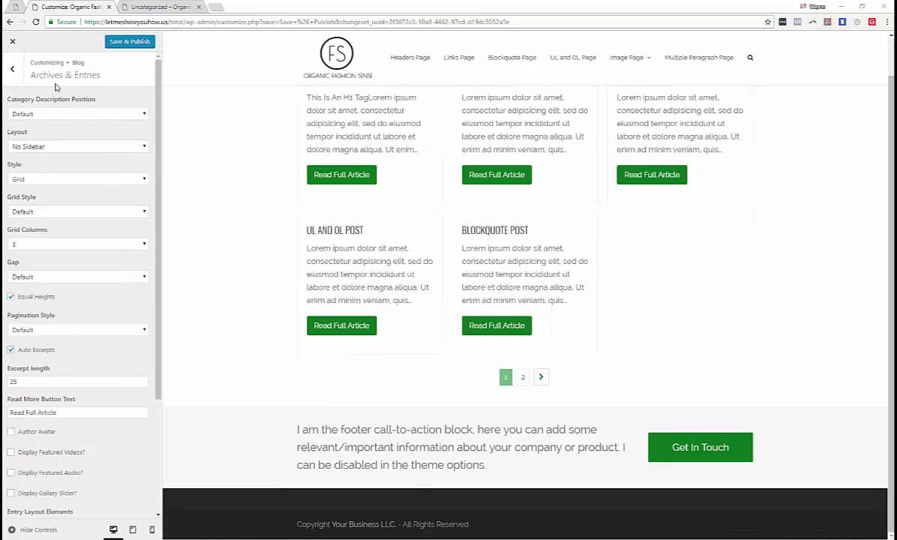
pyautogui.click(132, 42)
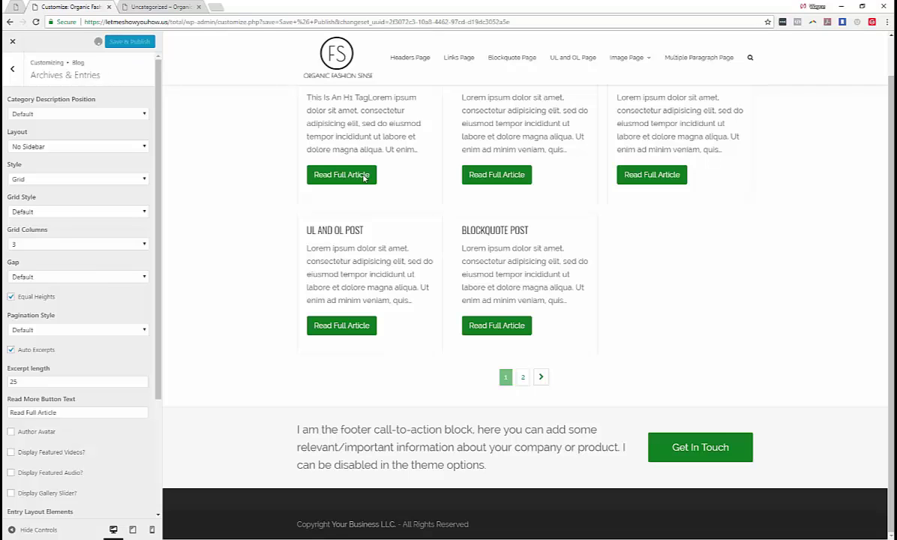
# Step: Reload the Uncategorized archive page to check the updated entry cards, and return to the Archives & Entries settings
pyautogui.scroll(1, 405, 180)
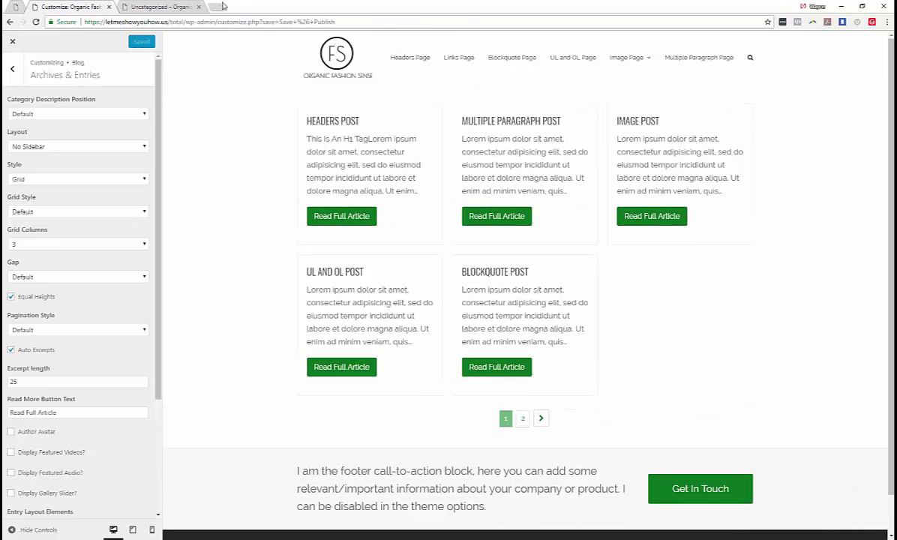
pyautogui.click(160, 7)
pyautogui.rightClick(88, 153)
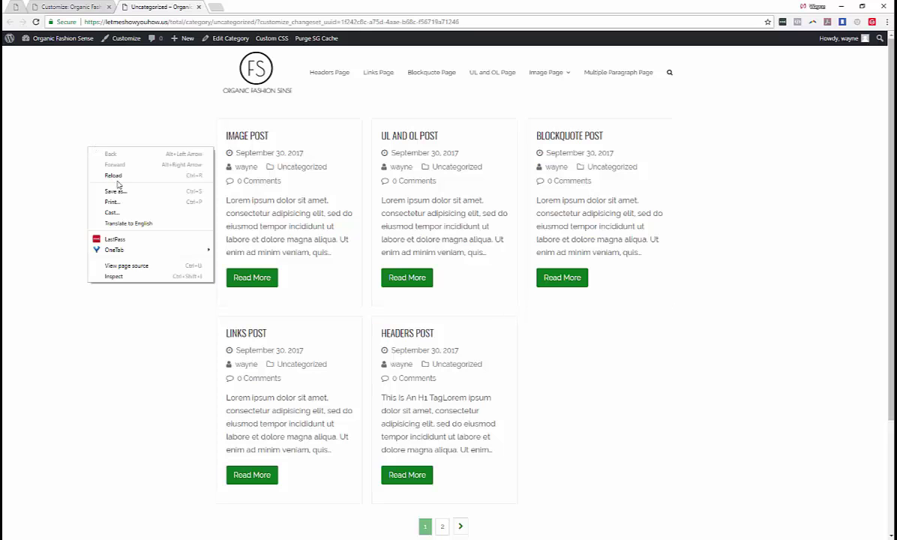
pyautogui.click(122, 171)
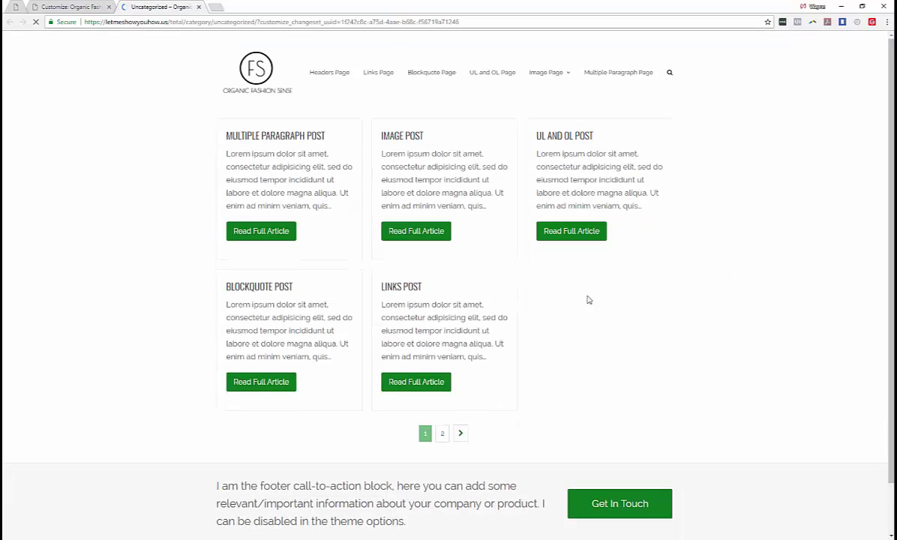
pyautogui.click(66, 9)
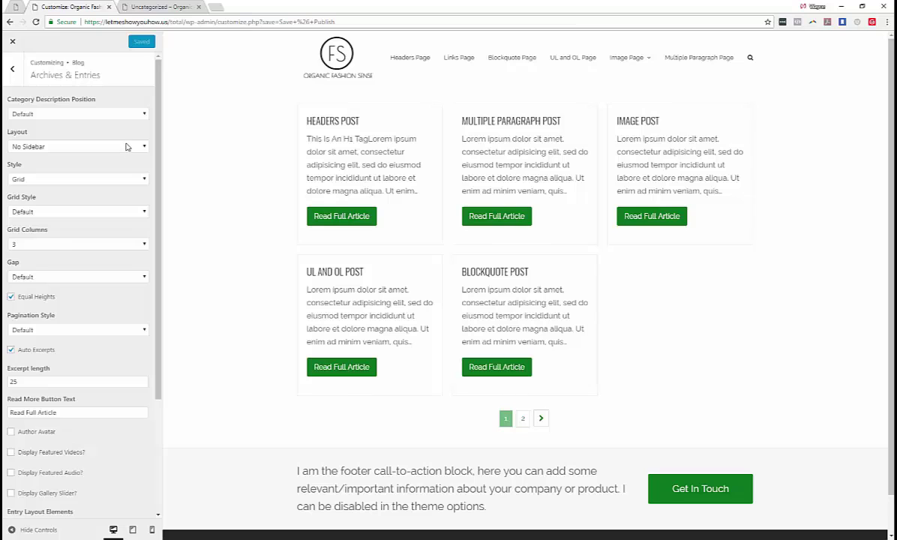